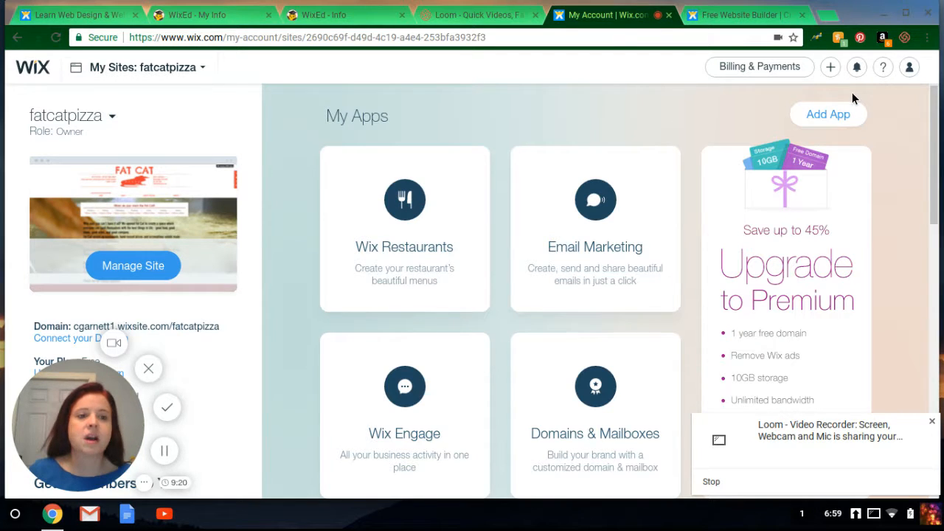
# Step: Create a new Online Store website using the Wix Editor, and dismiss the screen-sharing notification
pyautogui.click(829, 69)
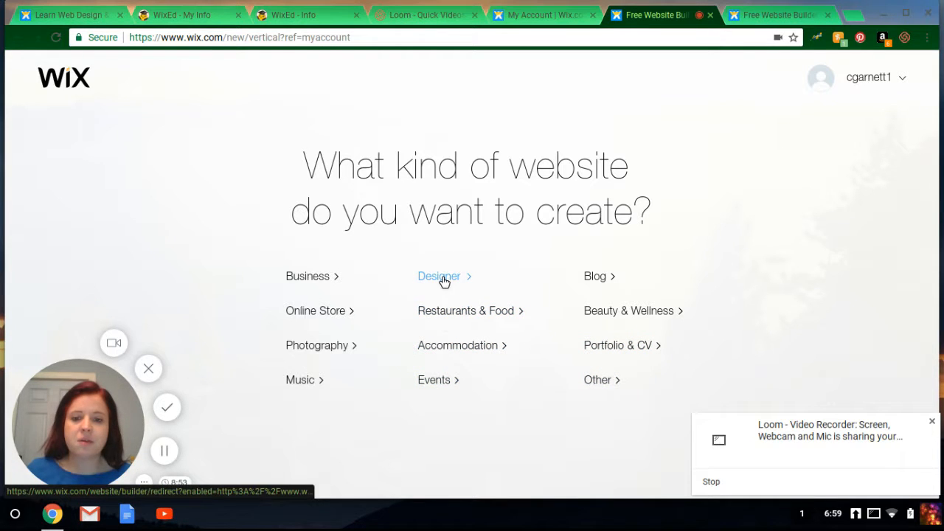
pyautogui.click(309, 314)
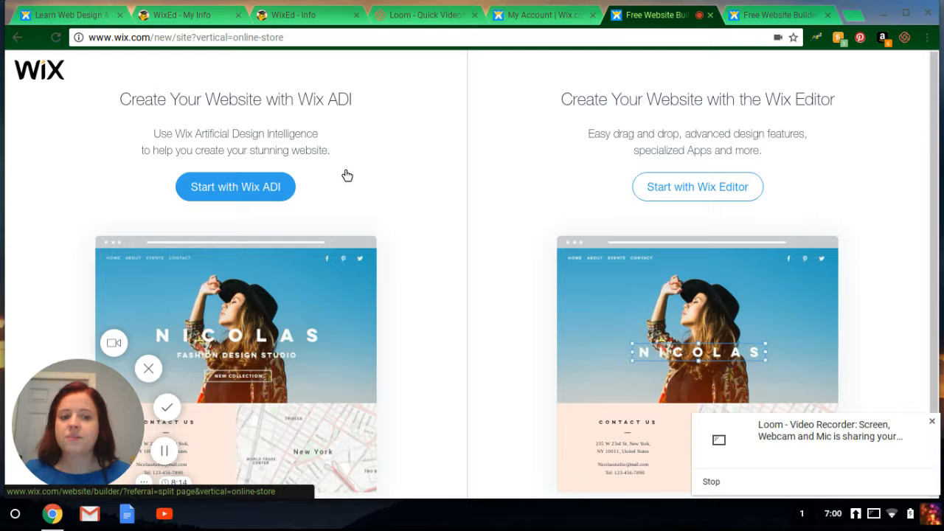
pyautogui.click(694, 190)
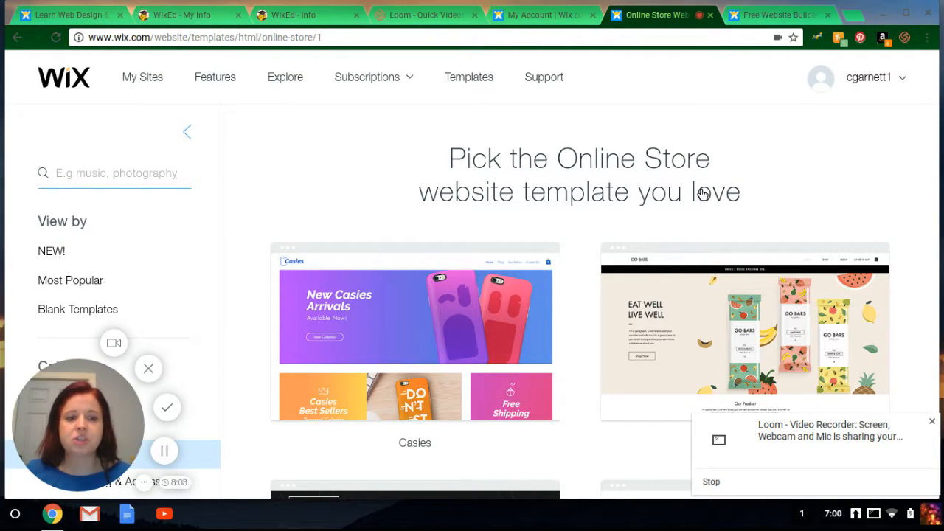
pyautogui.click(933, 423)
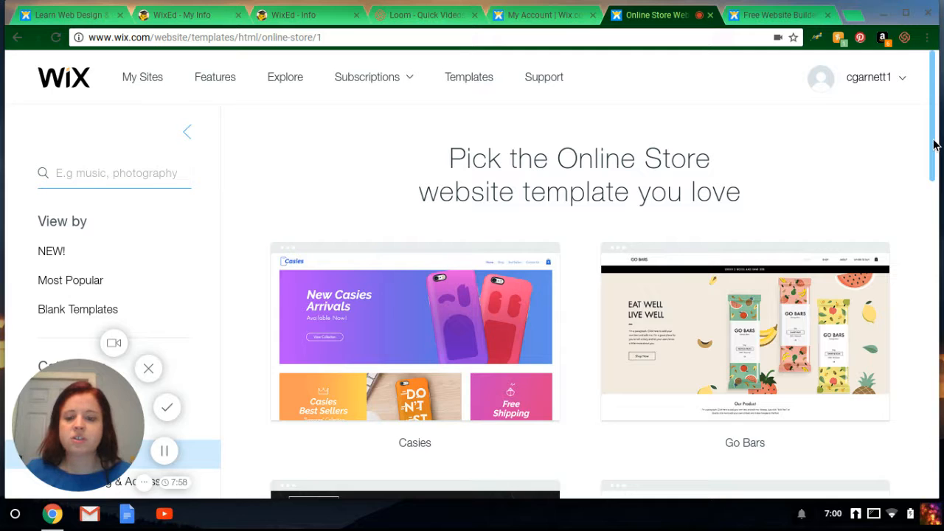
# Step: Browse the online store templates through page 3 and open the Paperie template for editing
pyautogui.moveTo(932, 144); pyautogui.dragTo(931, 416)
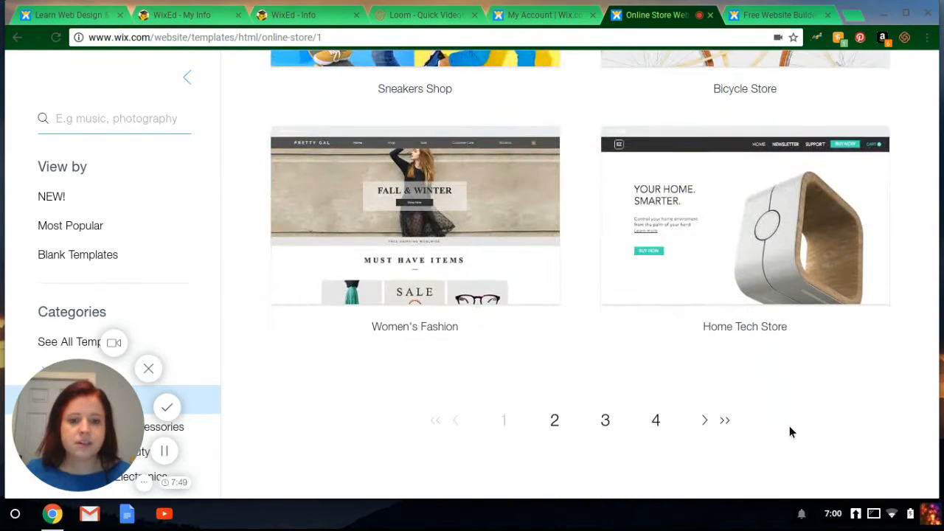
pyautogui.click(555, 421)
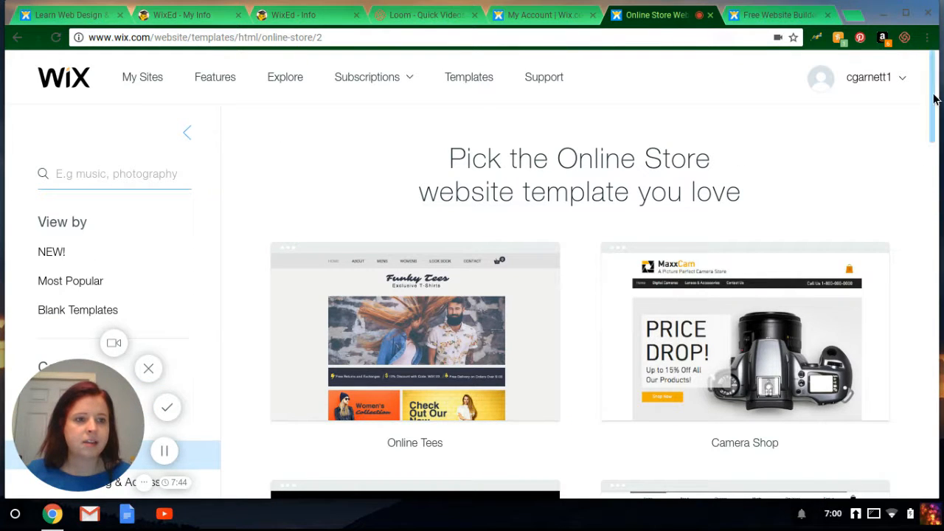
pyautogui.moveTo(933, 96); pyautogui.dragTo(933, 207)
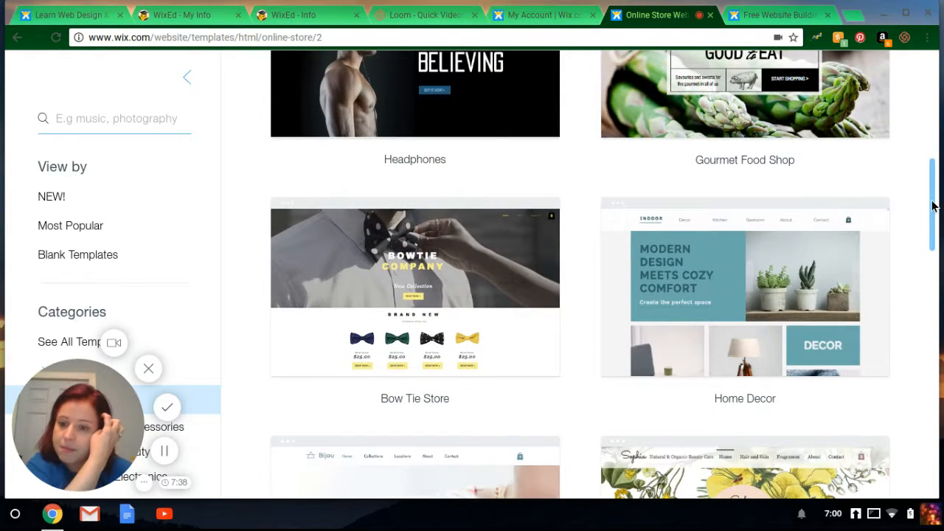
pyautogui.moveTo(932, 205); pyautogui.dragTo(927, 371)
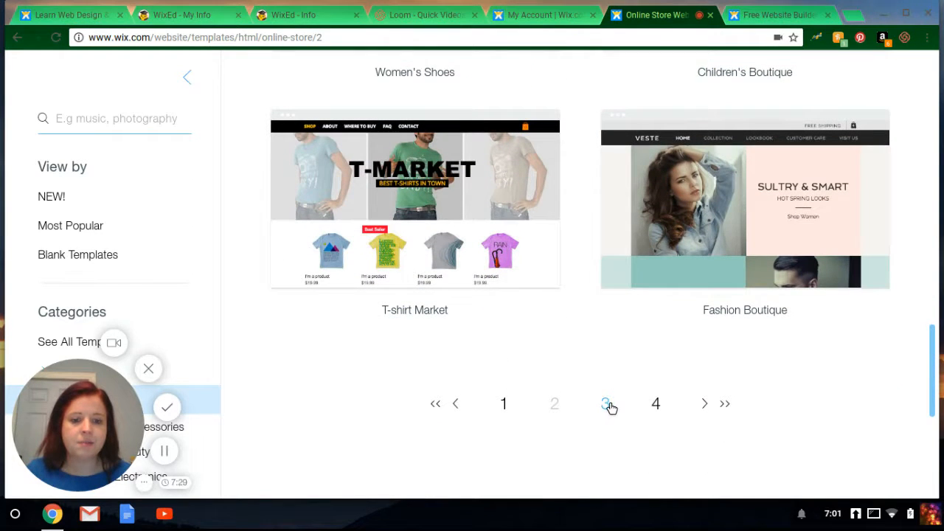
pyautogui.click(607, 404)
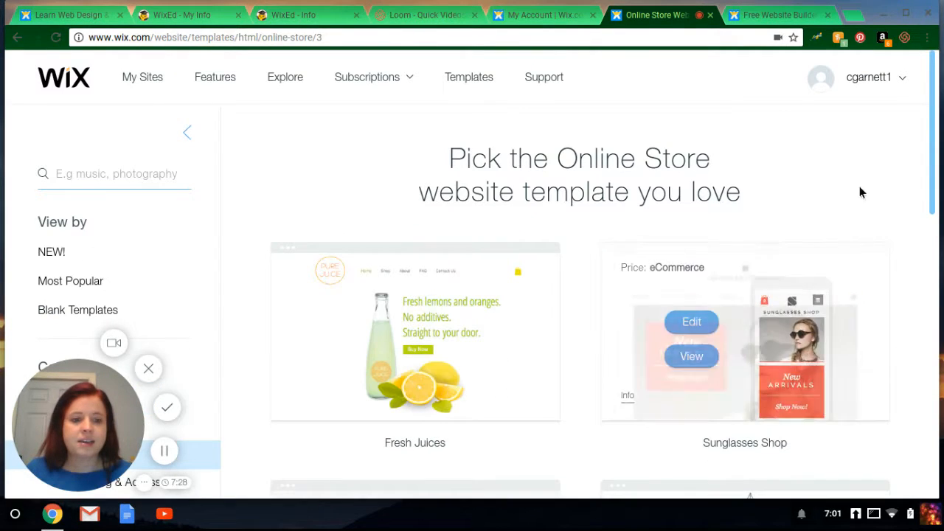
pyautogui.moveTo(934, 122); pyautogui.dragTo(921, 198)
pyautogui.moveTo(814, 231)
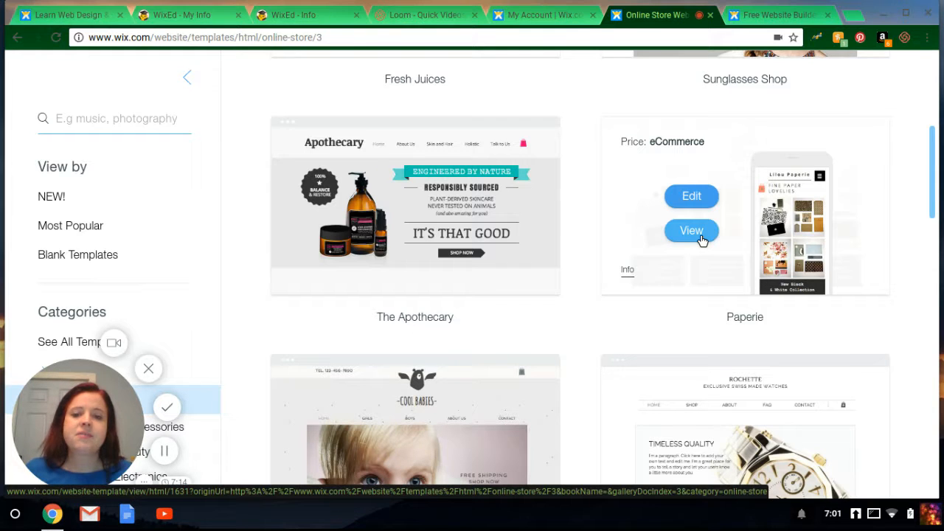
pyautogui.click(693, 199)
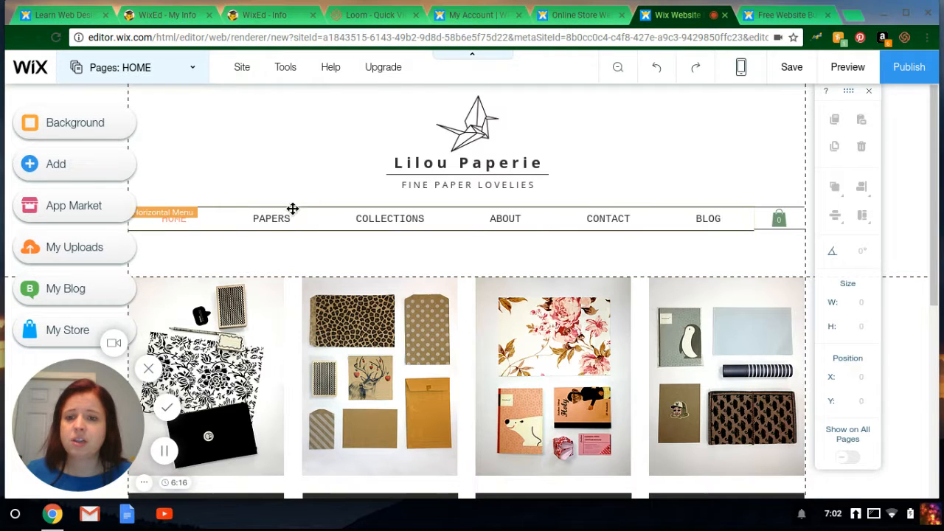
# Step: Try repositioning the Lilou Paperie title in the header together with the content below it, and undo the moves
pyautogui.click(451, 179)
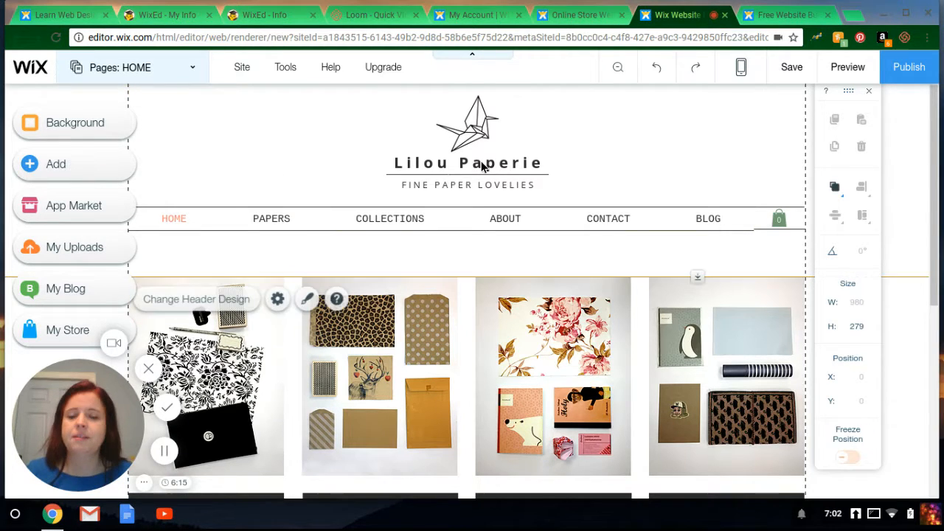
pyautogui.click(484, 164)
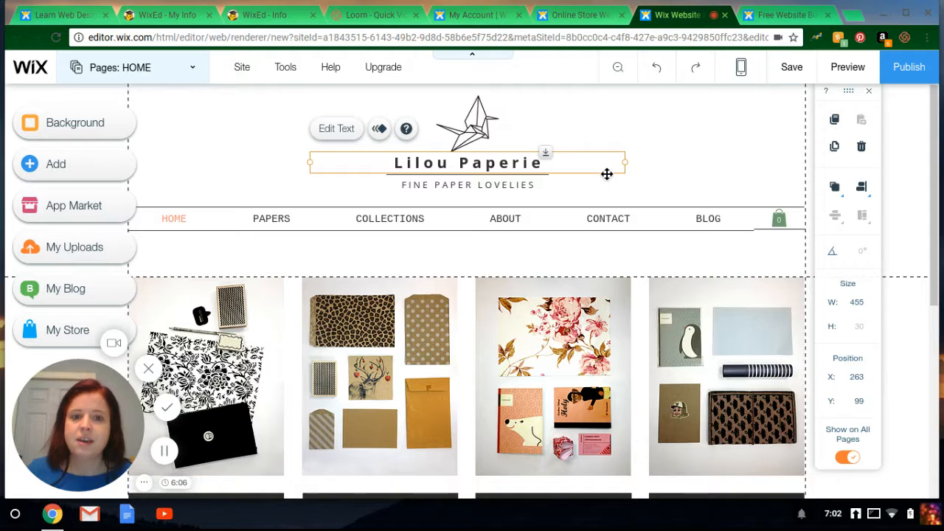
pyautogui.moveTo(545, 160)
pyautogui.mouseDown()
pyautogui.moveTo(550, 205)
pyautogui.moveTo(555, 163)
pyautogui.moveTo(543, 160)
pyautogui.moveTo(543, 143)
pyautogui.moveTo(552, 150)
pyautogui.moveTo(550, 219)
pyautogui.moveTo(550, 158)
pyautogui.moveTo(538, 146)
pyautogui.mouseUp()
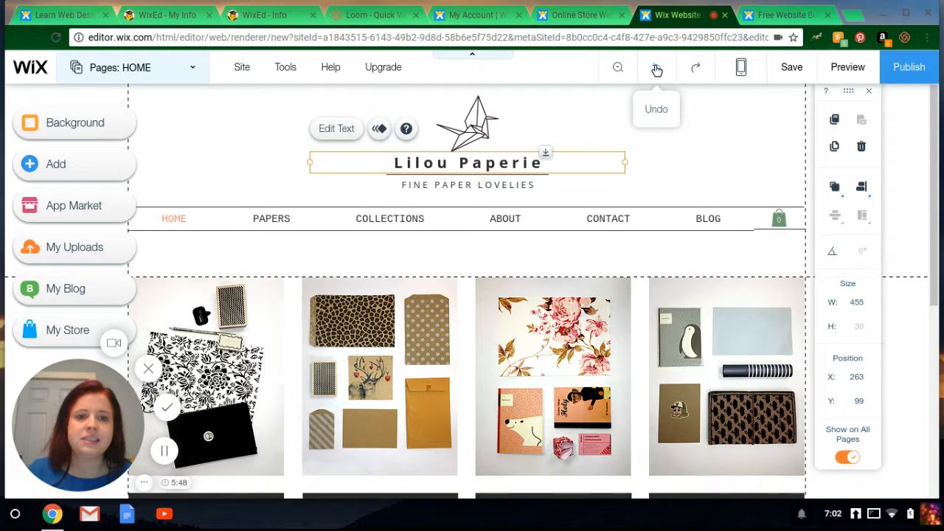
pyautogui.click(656, 69)
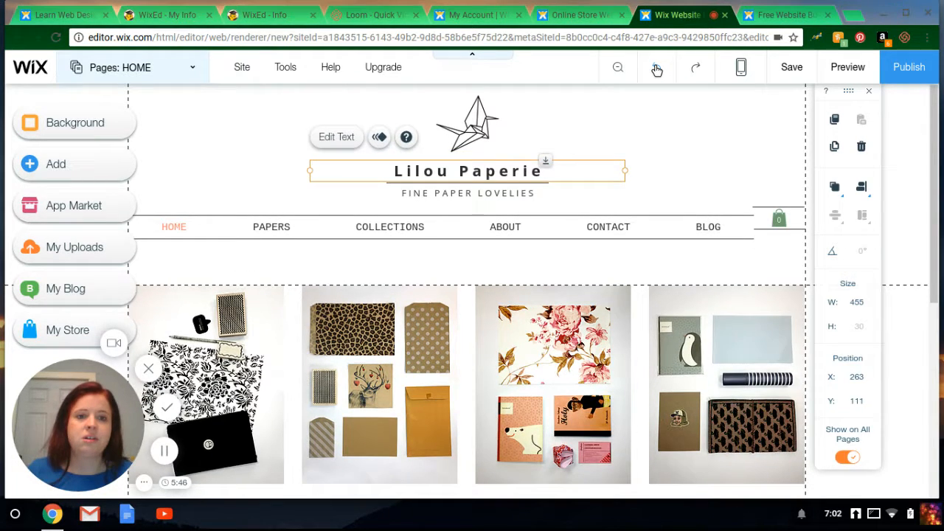
pyautogui.click(656, 69)
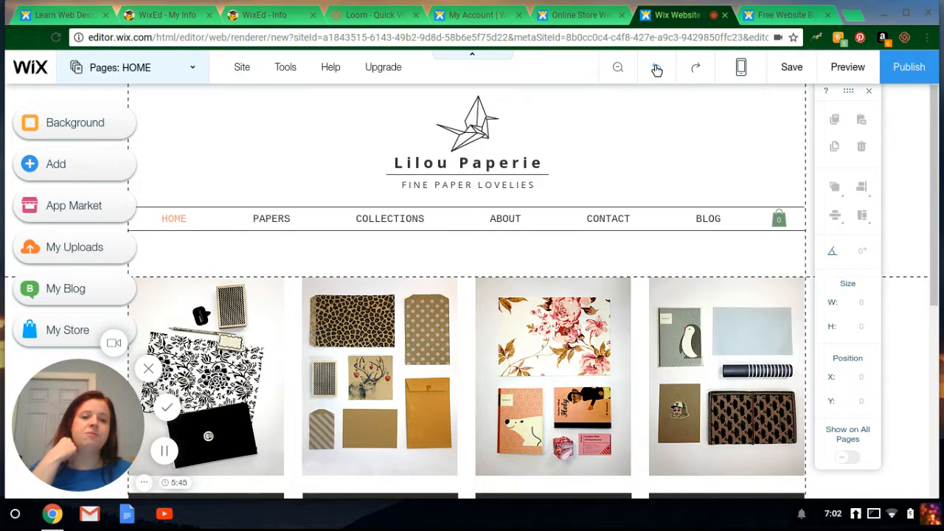
pyautogui.click(657, 69)
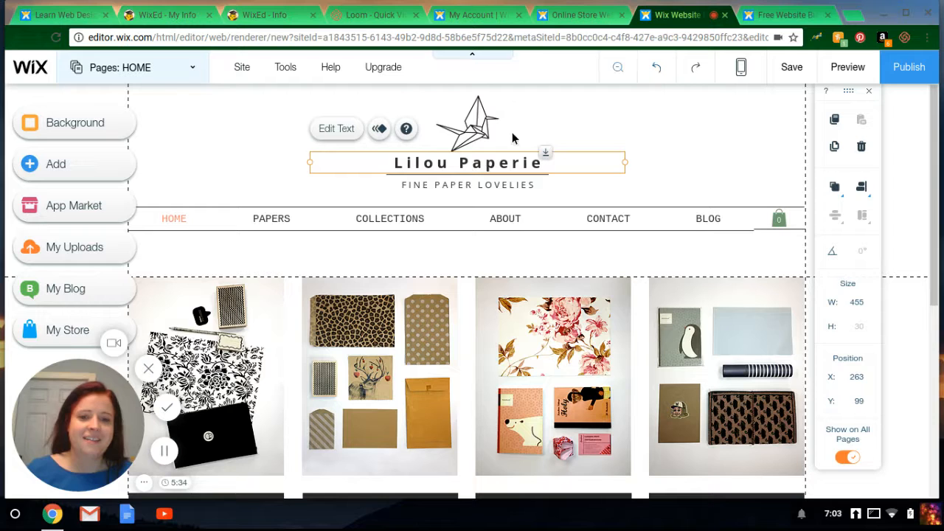
# Step: Look through the App Market's recommended apps and categories, and open the installed Wix Stores app
pyautogui.click(34, 205)
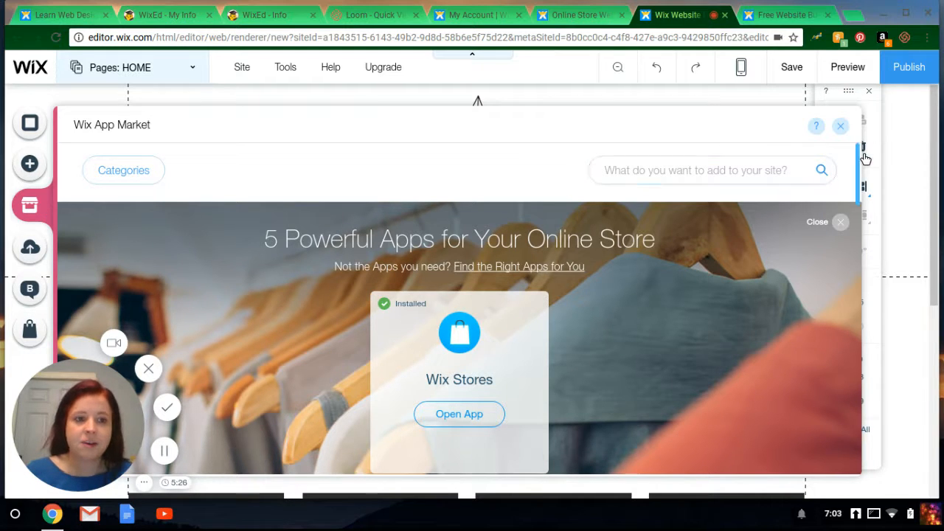
pyautogui.scroll(-1, 865, 171)
pyautogui.moveTo(864, 172); pyautogui.dragTo(864, 295)
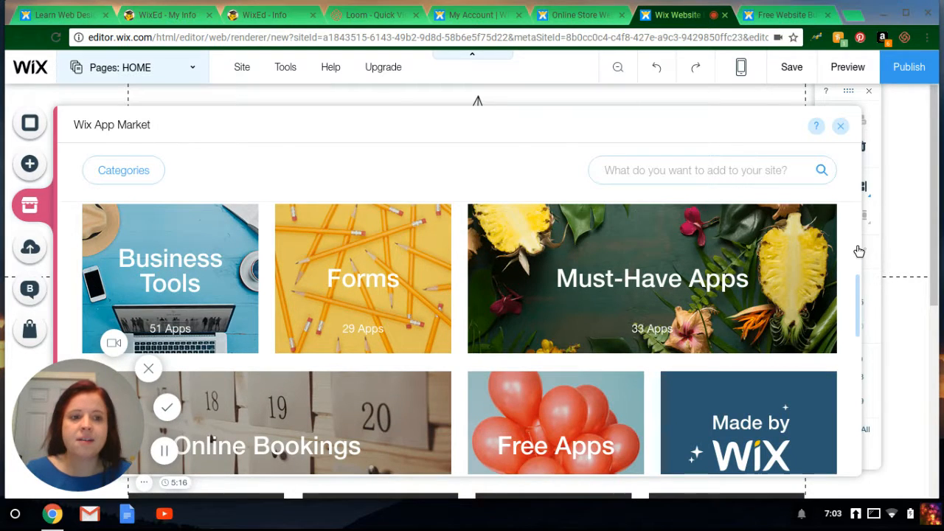
pyautogui.moveTo(859, 252); pyautogui.dragTo(862, 216)
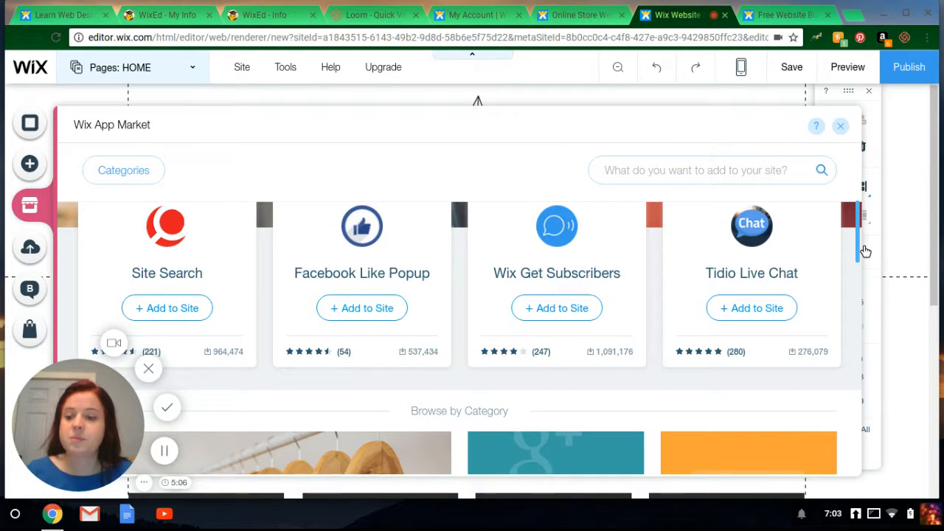
pyautogui.moveTo(862, 248); pyautogui.dragTo(864, 199)
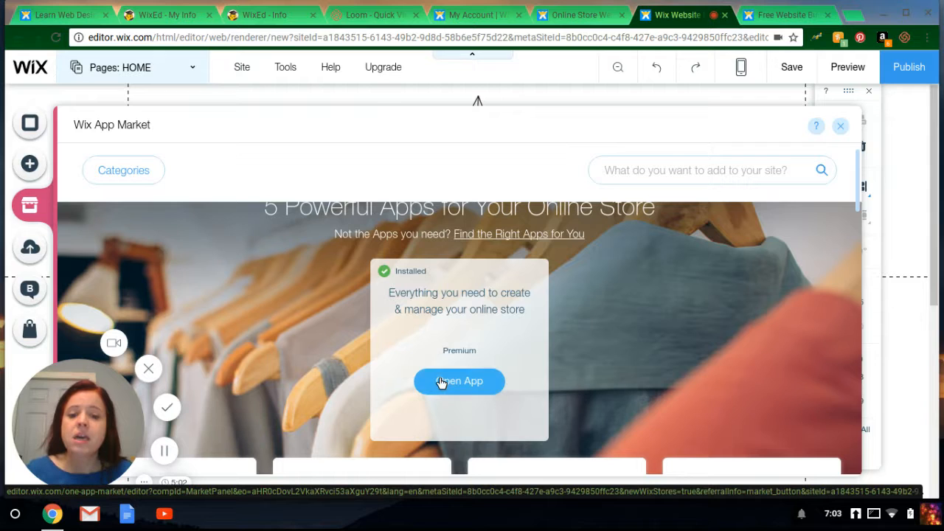
pyautogui.click(441, 382)
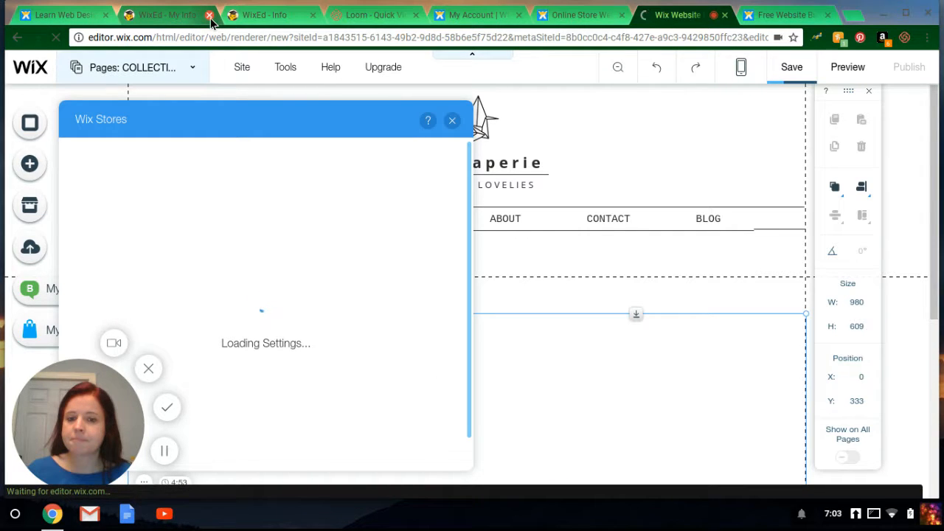
# Step: Close the WixEd - My Info and Learn Web Design browser tabs, and dismiss the Wix Stores settings panel
pyautogui.middleClick(142, 17)
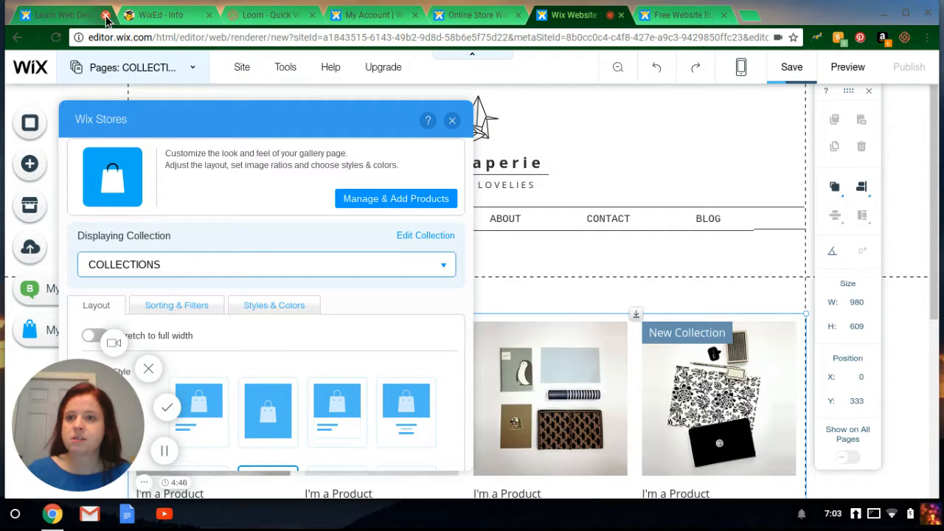
pyautogui.click(105, 15)
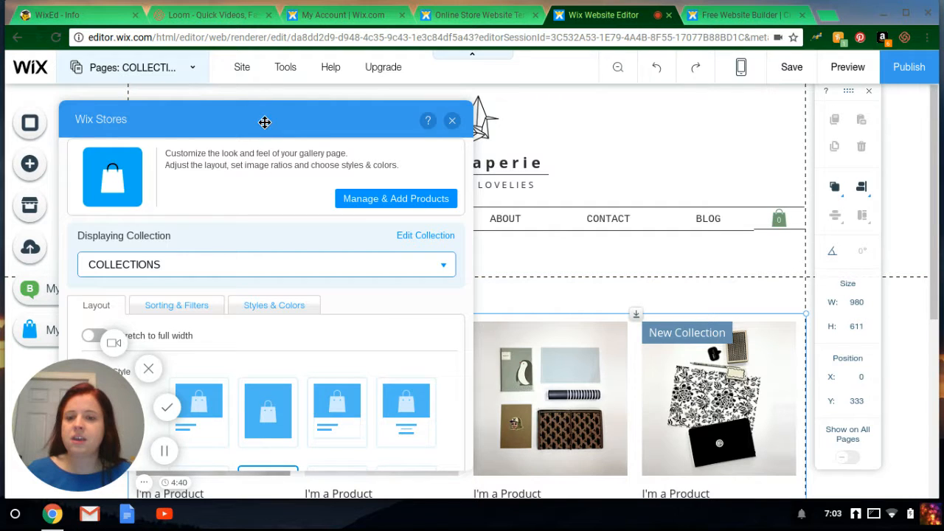
pyautogui.moveTo(263, 120); pyautogui.dragTo(459, 86)
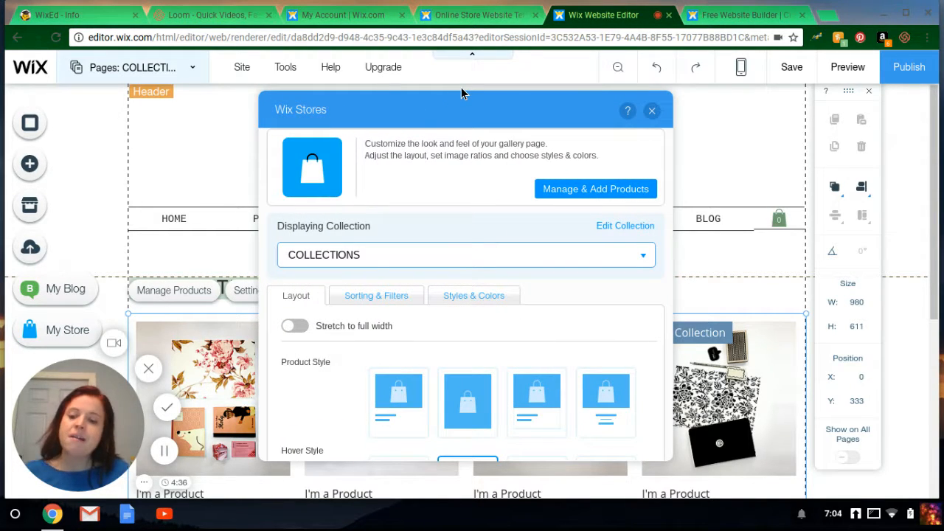
pyautogui.click(461, 88)
pyautogui.doubleClick(483, 263)
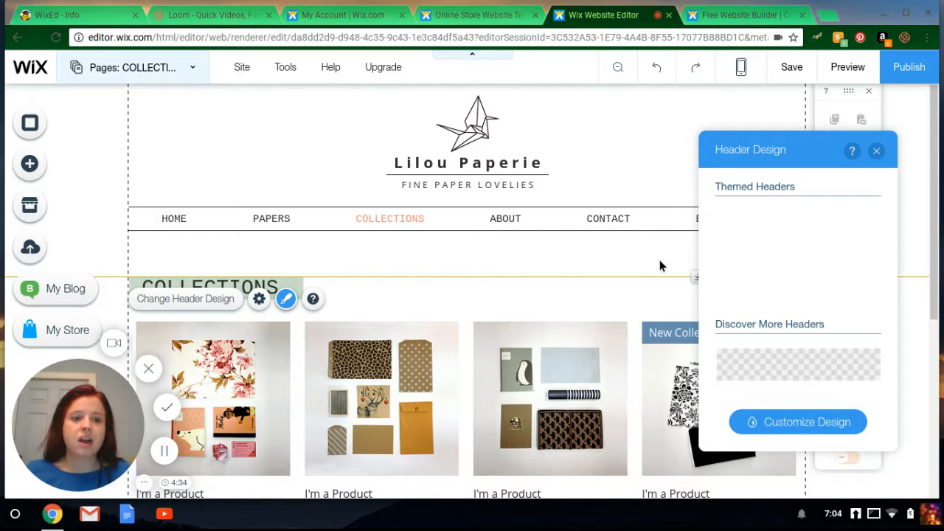
# Step: Examine the store premium plans and their features from My Store, and return to the site editor
pyautogui.click(42, 334)
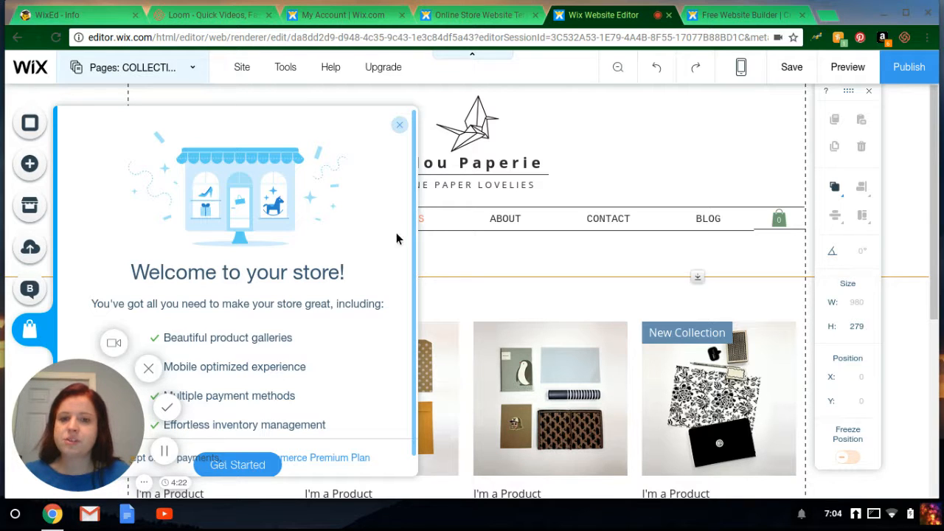
pyautogui.click(238, 465)
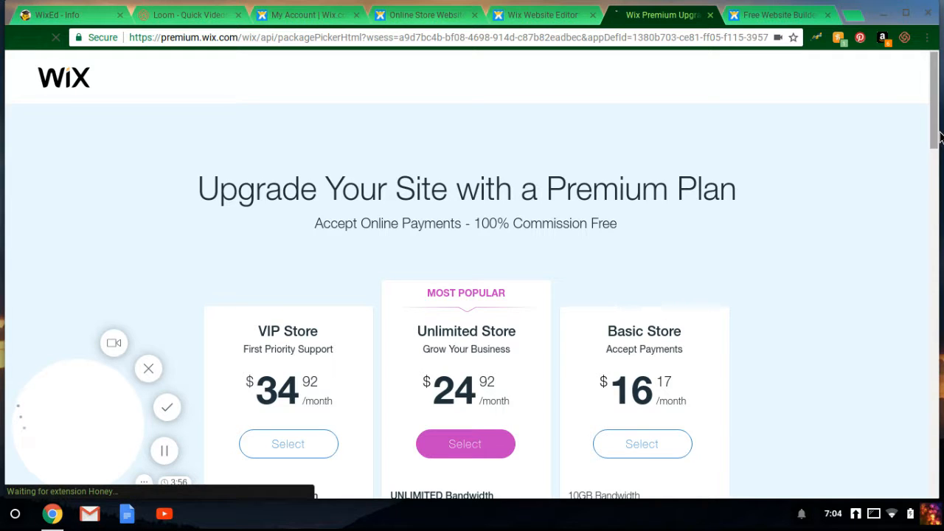
pyautogui.scroll(-4, 940, 120)
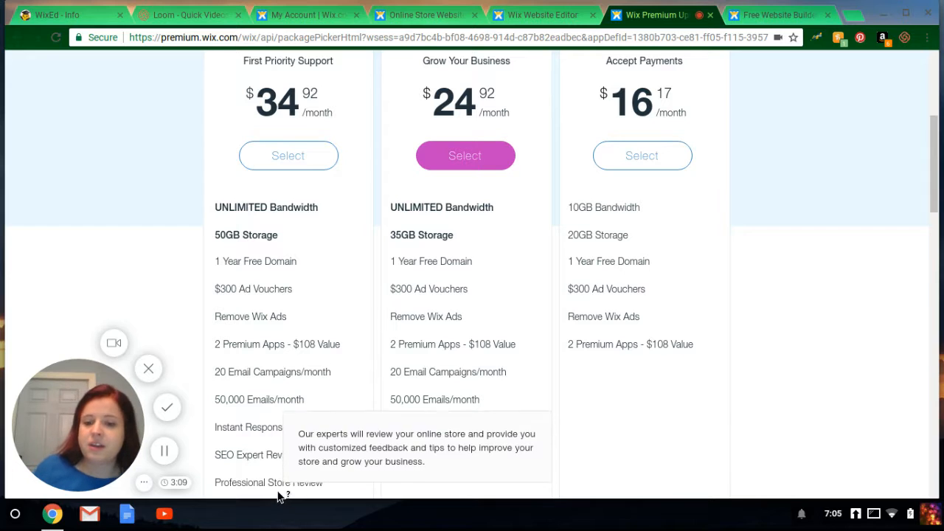
pyautogui.moveTo(266, 455)
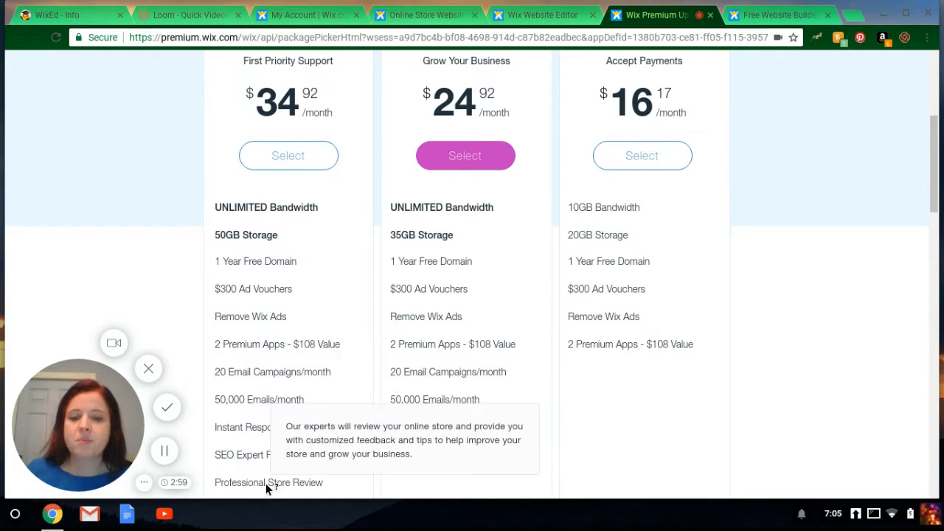
pyautogui.click(710, 15)
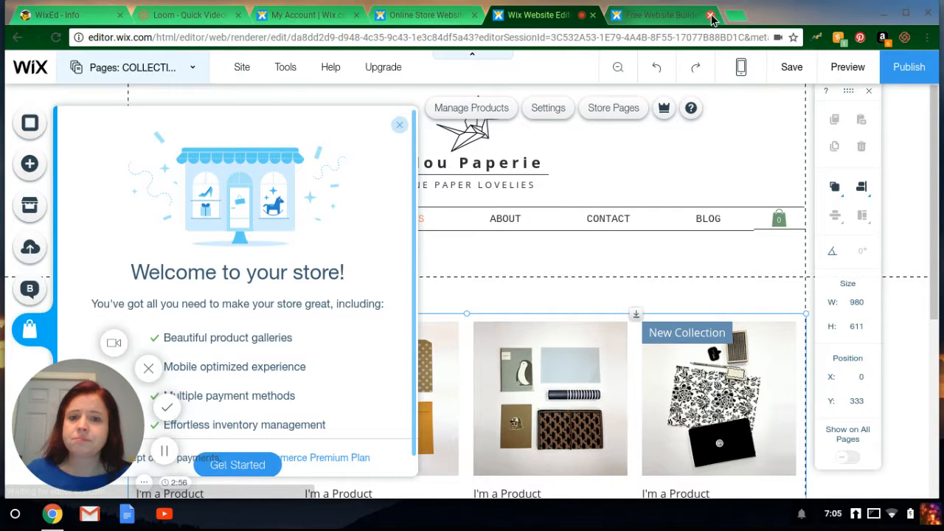
pyautogui.click(401, 125)
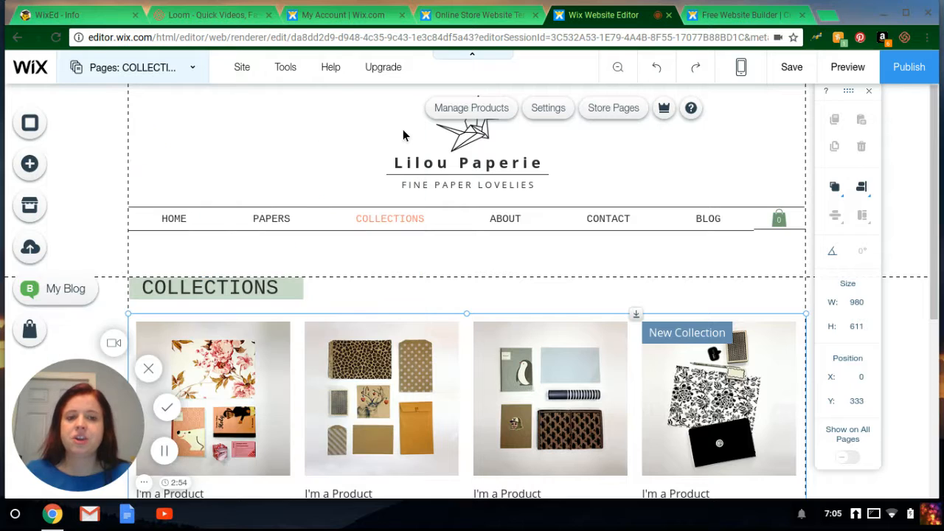
# Step: Switch the editor to the ABOUT page using the header menu's page list, and close the list
pyautogui.click(277, 230)
pyautogui.click(166, 183)
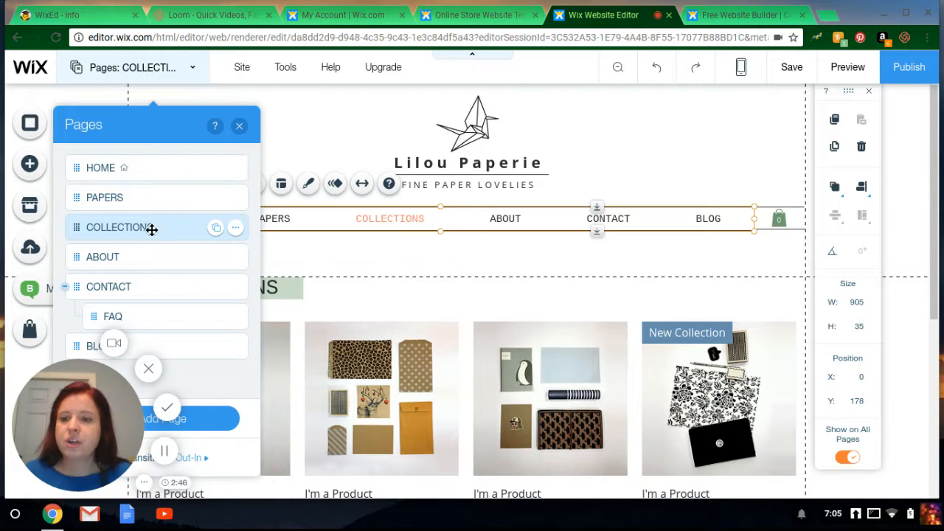
pyautogui.doubleClick(92, 257)
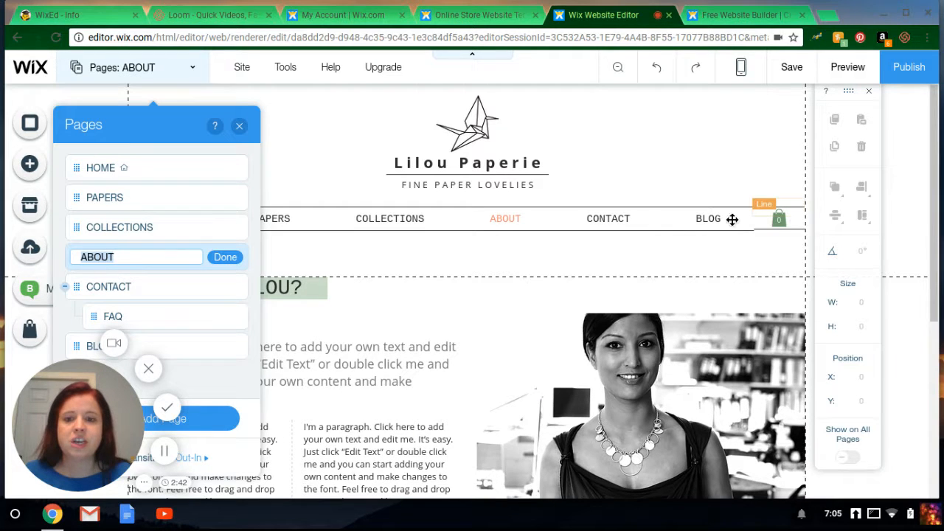
pyautogui.click(614, 228)
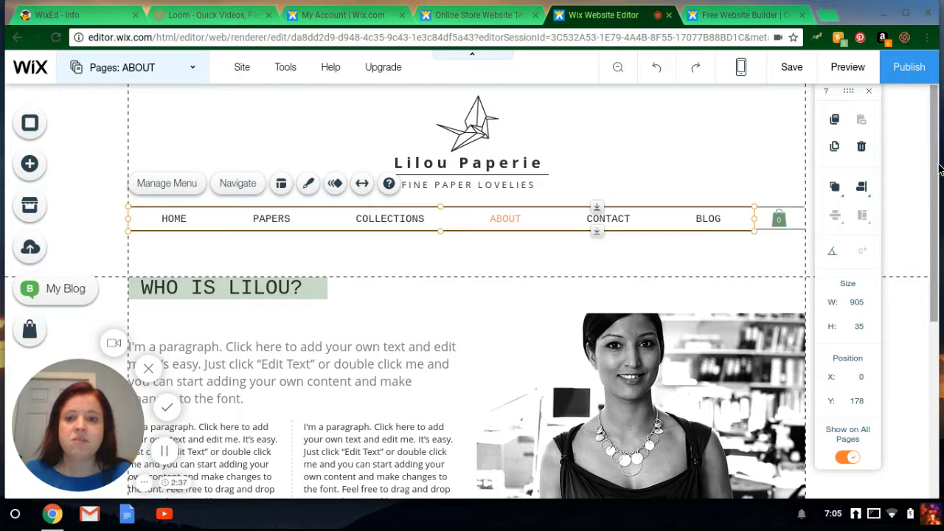
# Step: Open the text settings for the intro paragraph under WHO IS LILOU? and look through the theme and font choices
pyautogui.click(267, 382)
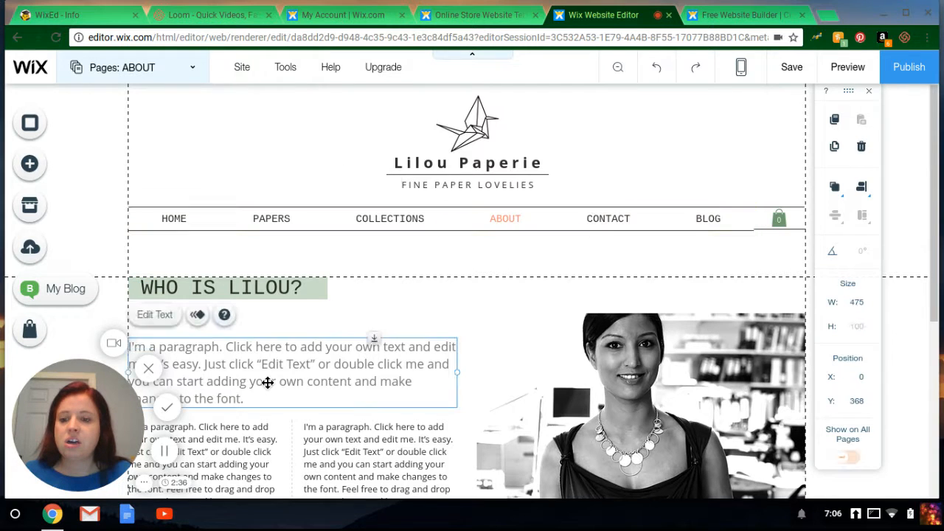
pyautogui.doubleClick(293, 389)
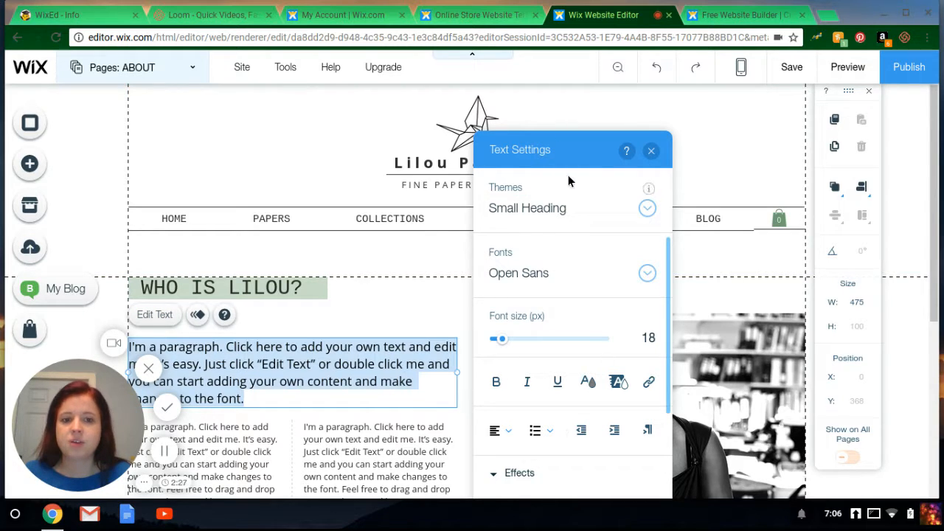
pyautogui.click(534, 212)
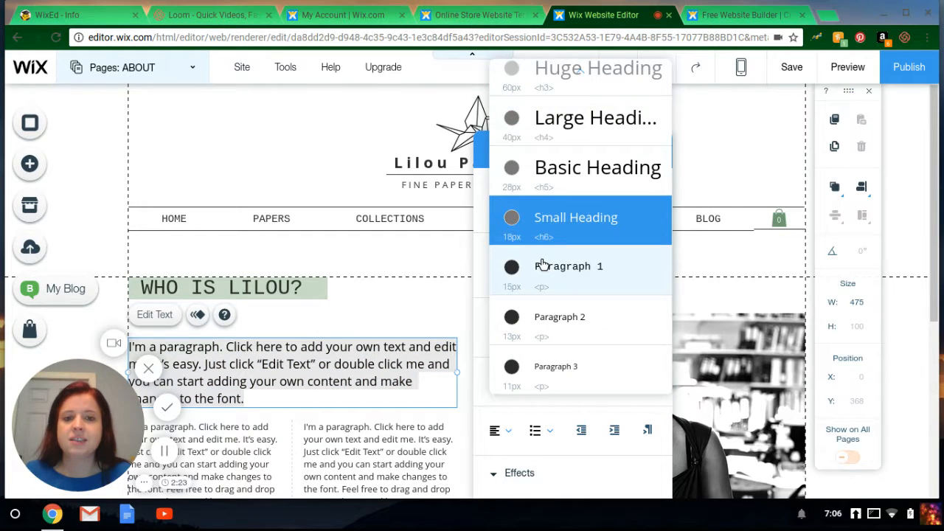
pyautogui.click(474, 273)
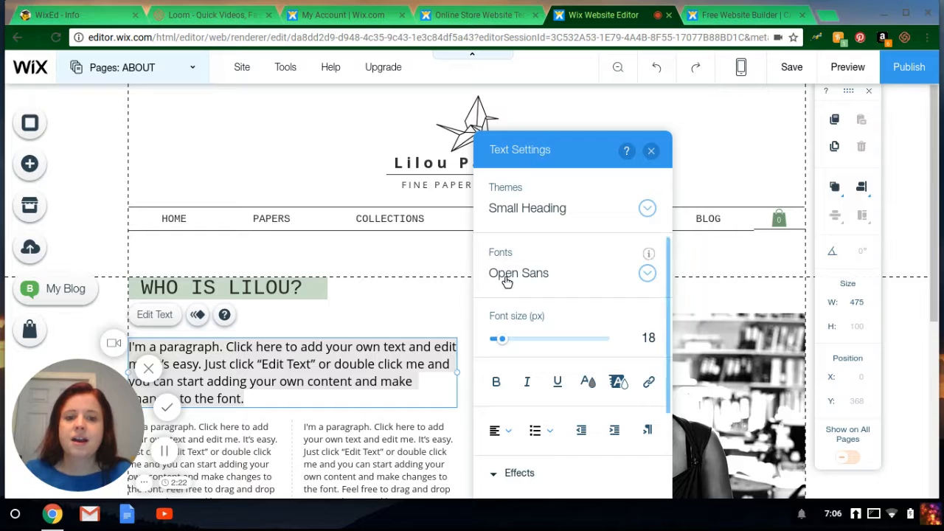
pyautogui.click(506, 279)
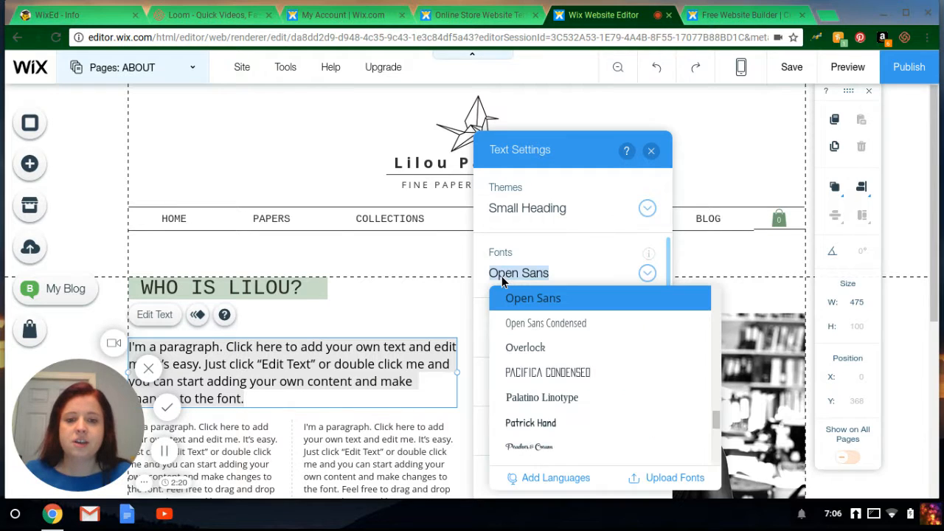
pyautogui.click(457, 272)
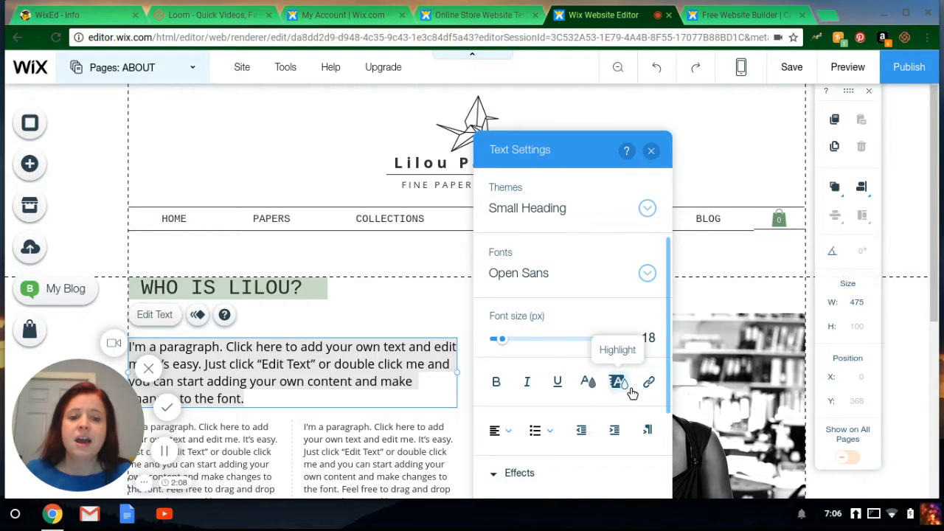
# Step: Apply text effect G to the intro paragraph under WHO IS LILOU?
pyautogui.click(533, 477)
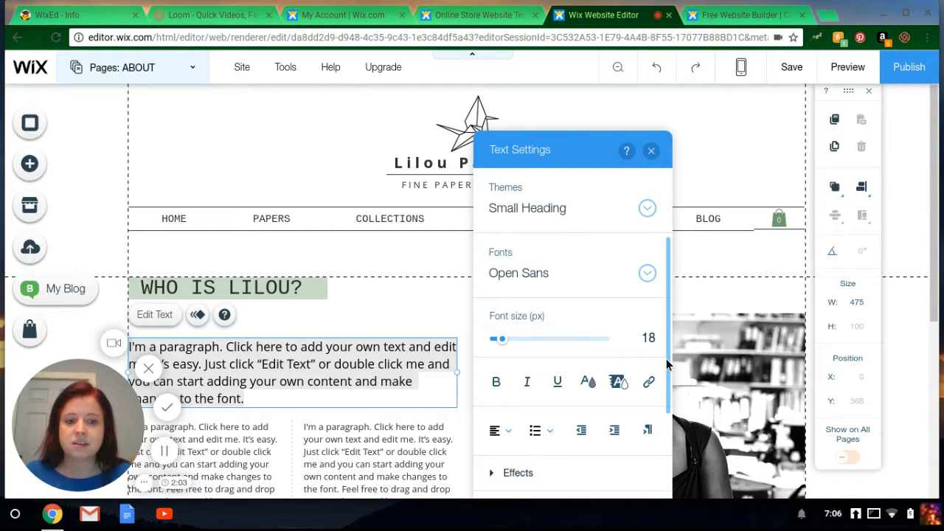
pyautogui.scroll(-2, 669, 356)
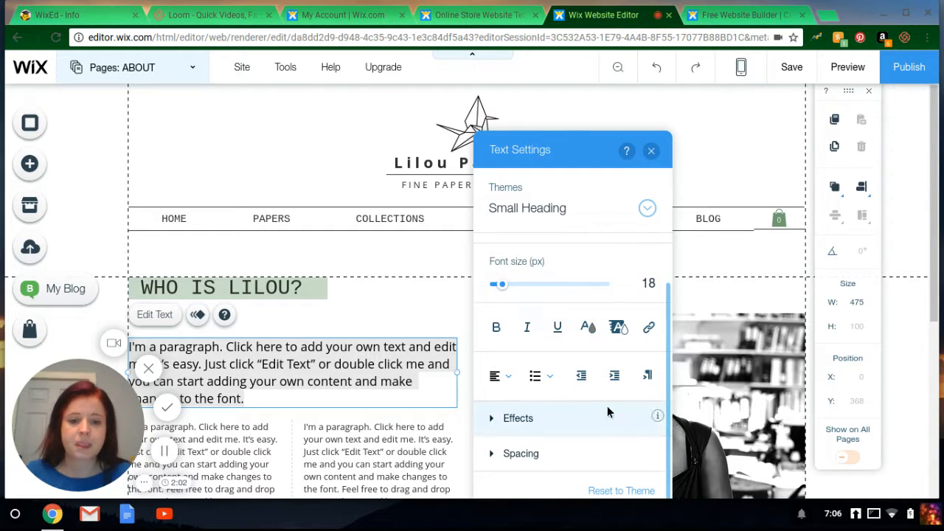
pyautogui.click(537, 417)
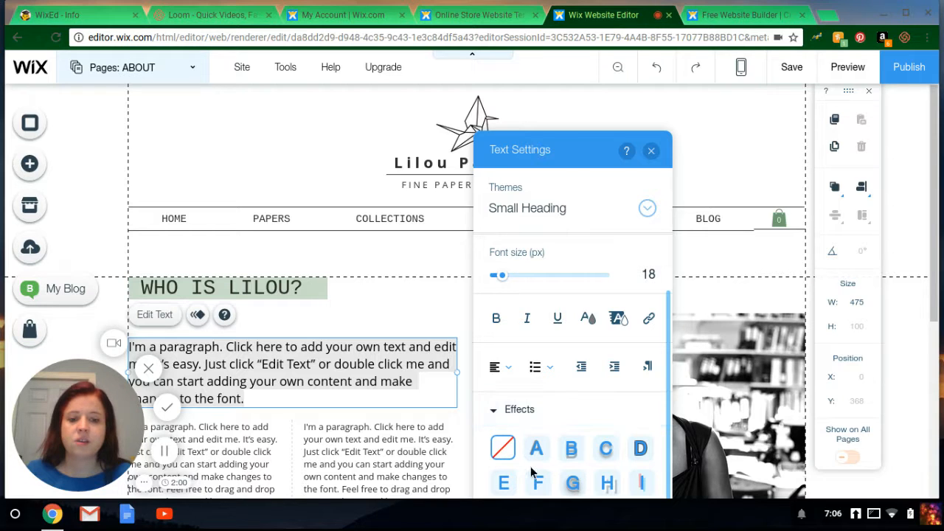
pyautogui.click(583, 484)
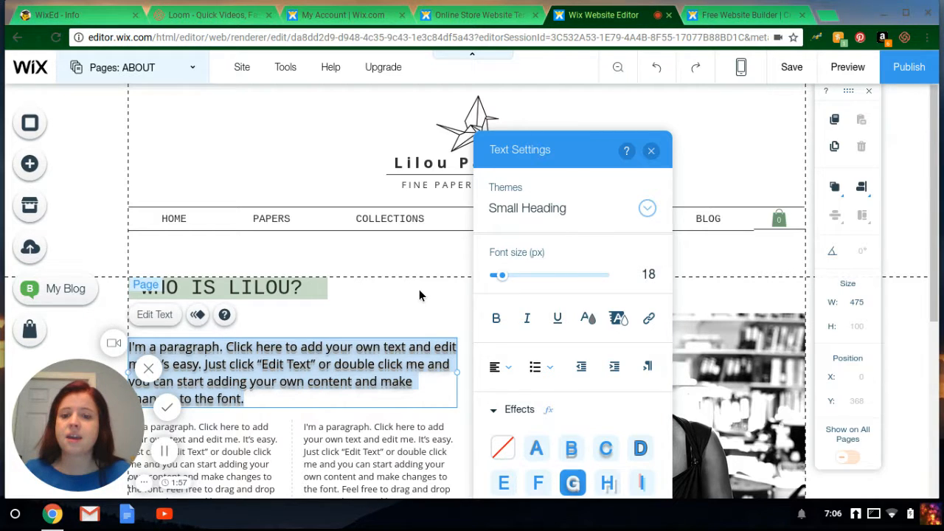
# Step: View the My Store welcome overview and dismiss it
pyautogui.click(31, 336)
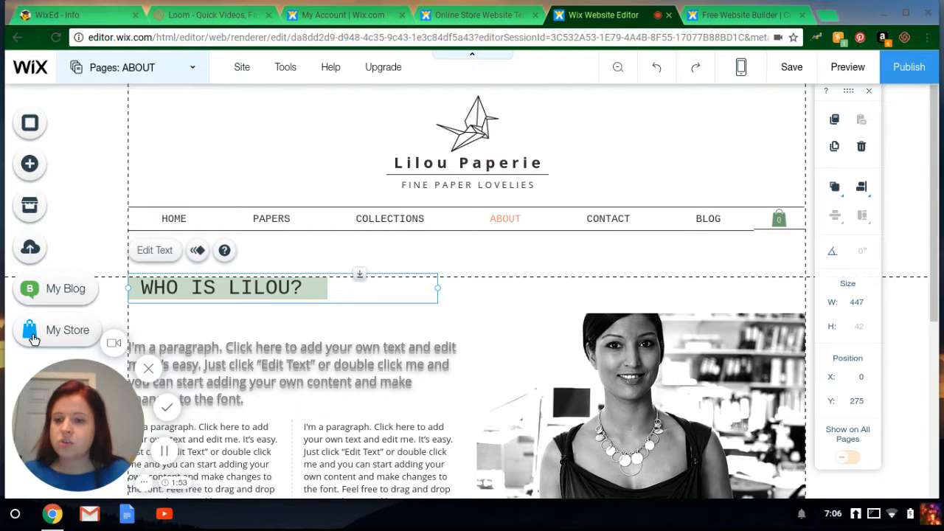
pyautogui.click(67, 330)
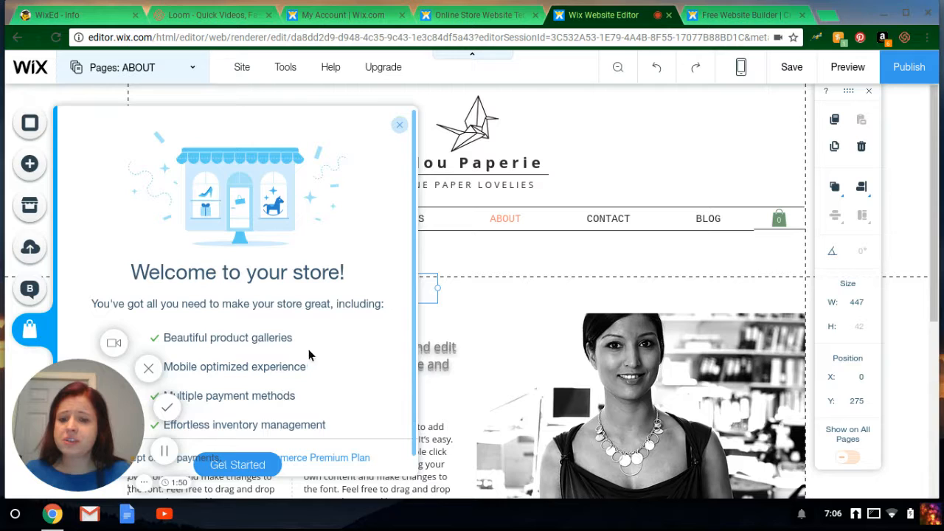
pyautogui.click(399, 125)
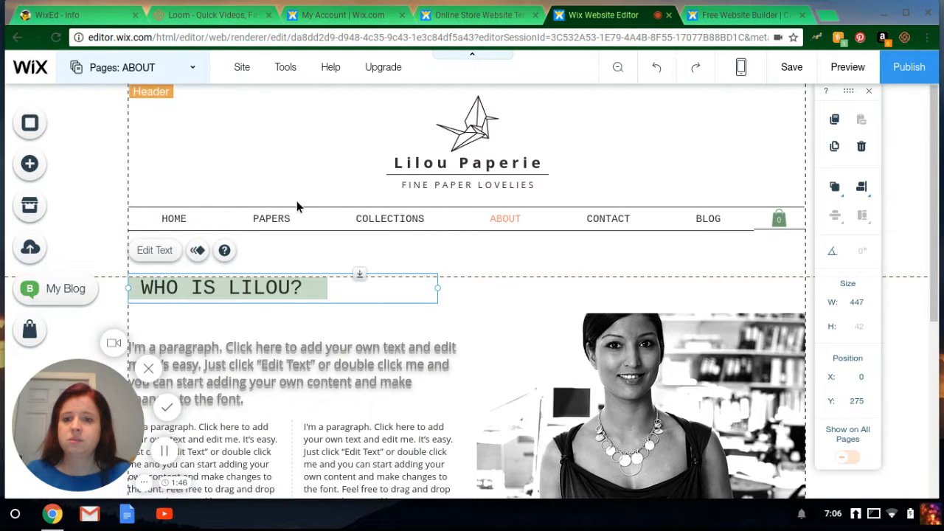
# Step: Switch the editor from the ABOUT page to the COLLECTIONS page through the header menu's page list
pyautogui.click(390, 222)
pyautogui.click(159, 183)
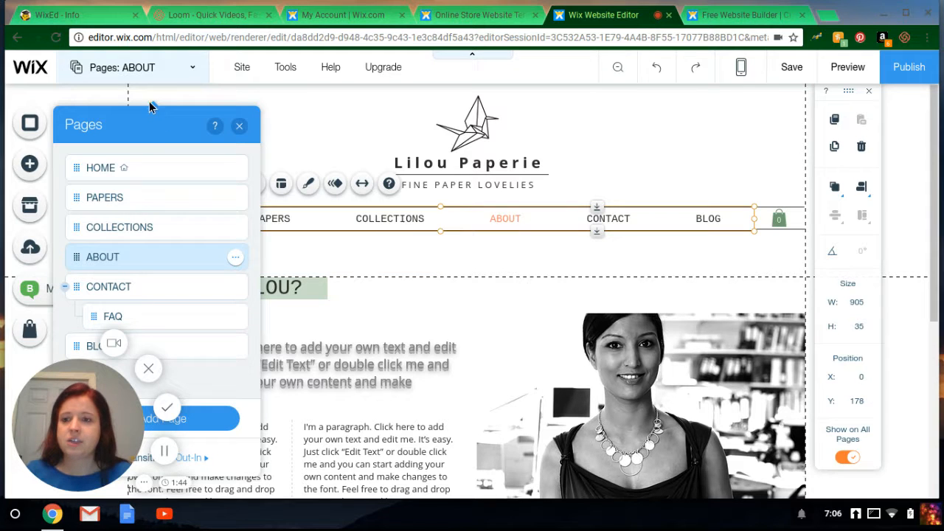
pyautogui.click(133, 234)
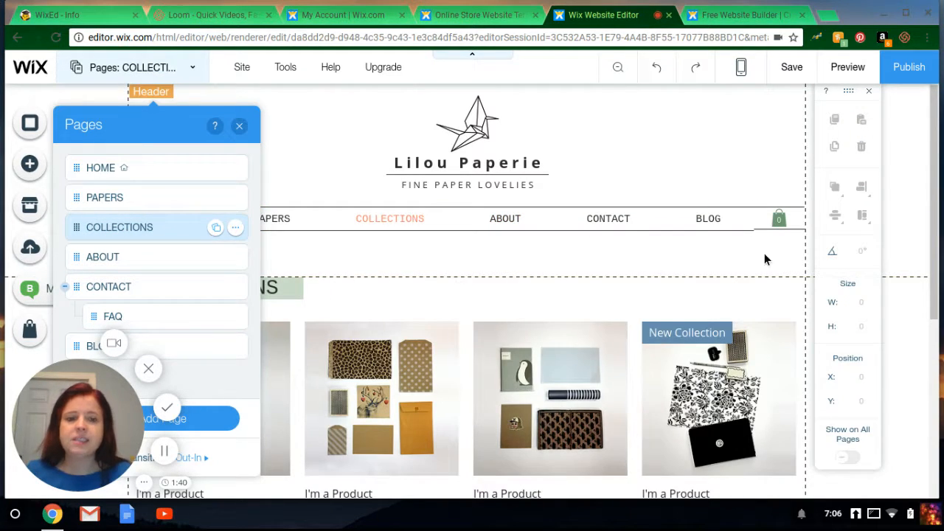
# Step: Open product management for the COLLECTIONS page's product gallery, and close the WixEd - Info browser tab
pyautogui.scroll(-3, 764, 259)
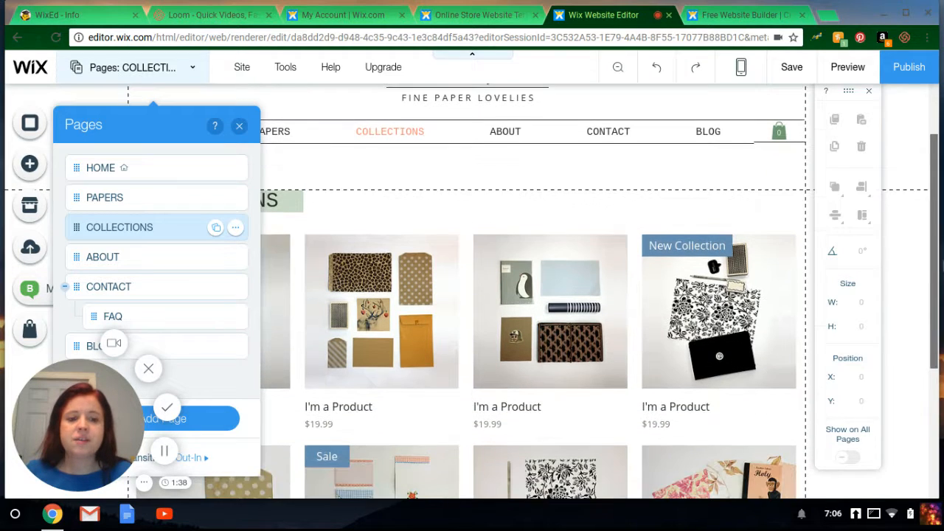
pyautogui.click(557, 295)
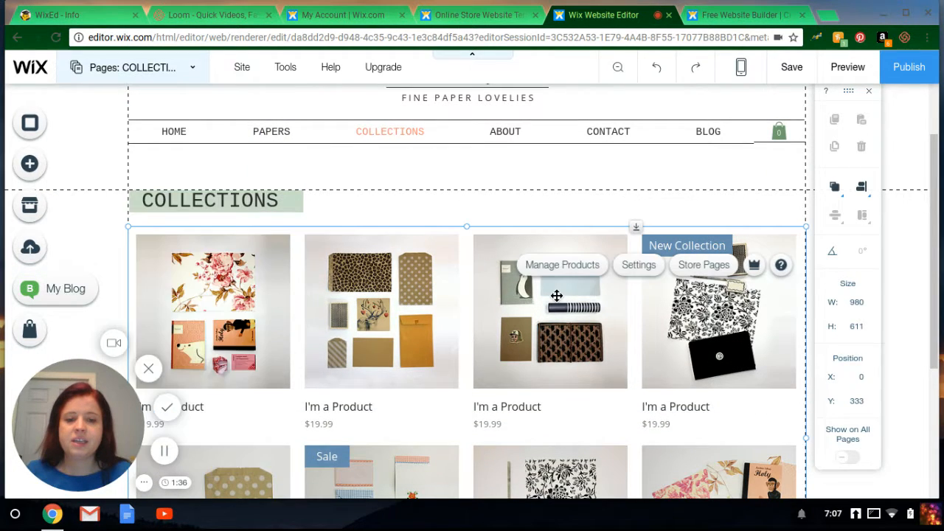
pyautogui.click(557, 296)
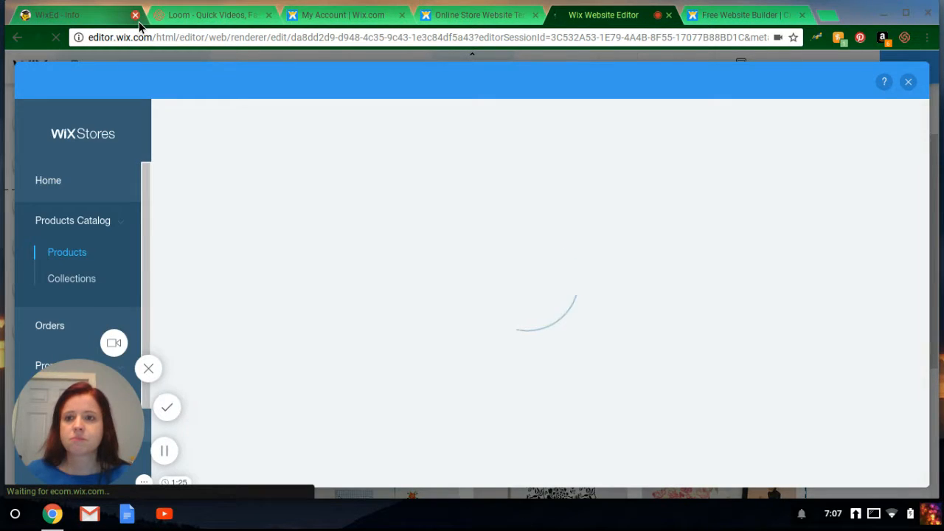
pyautogui.click(138, 18)
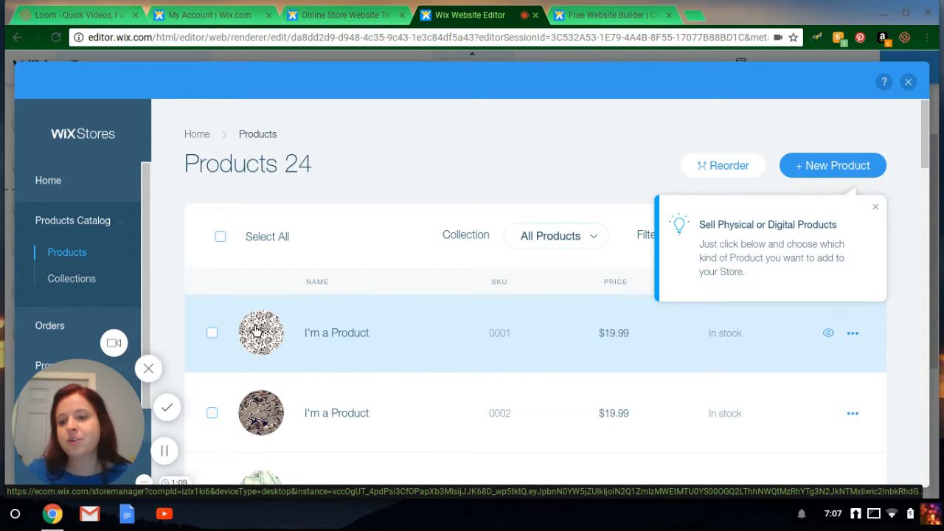
# Step: Examine the first product's available actions, the new product types and the store's Orders page
pyautogui.click(853, 341)
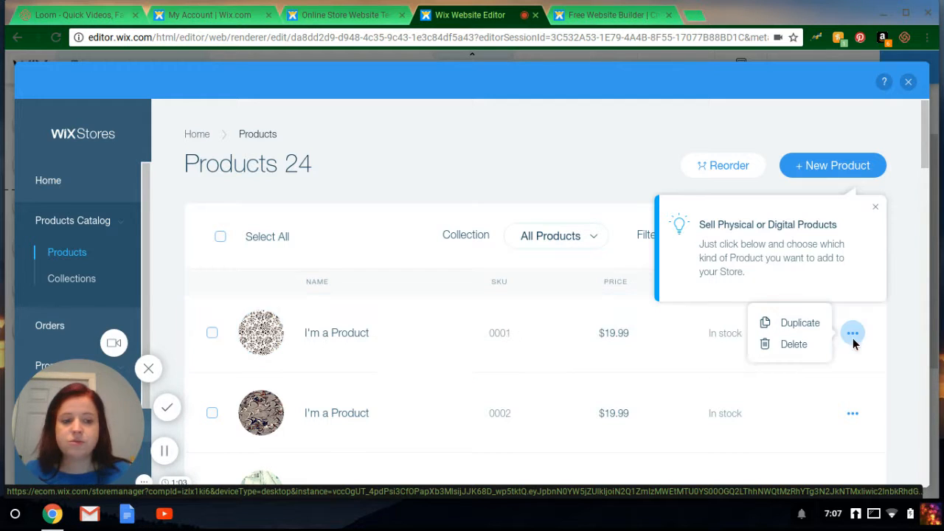
pyautogui.click(905, 334)
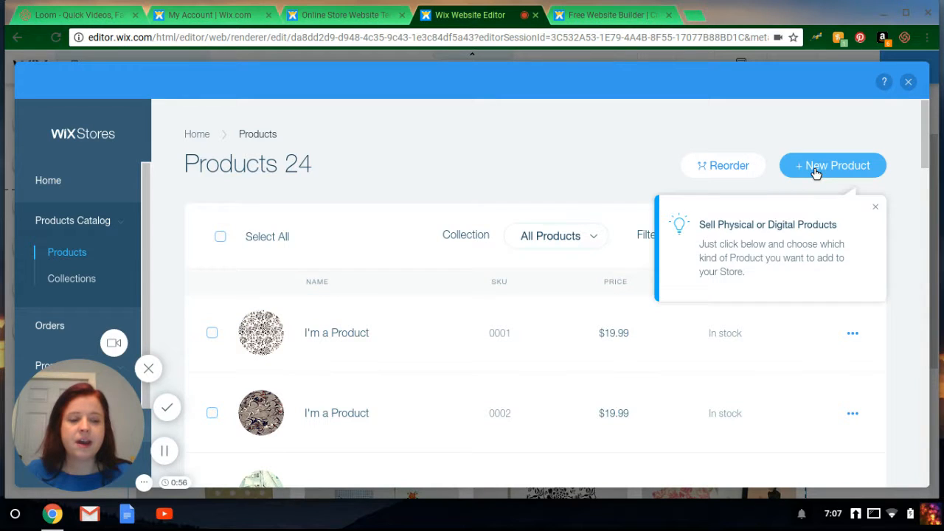
pyautogui.click(815, 168)
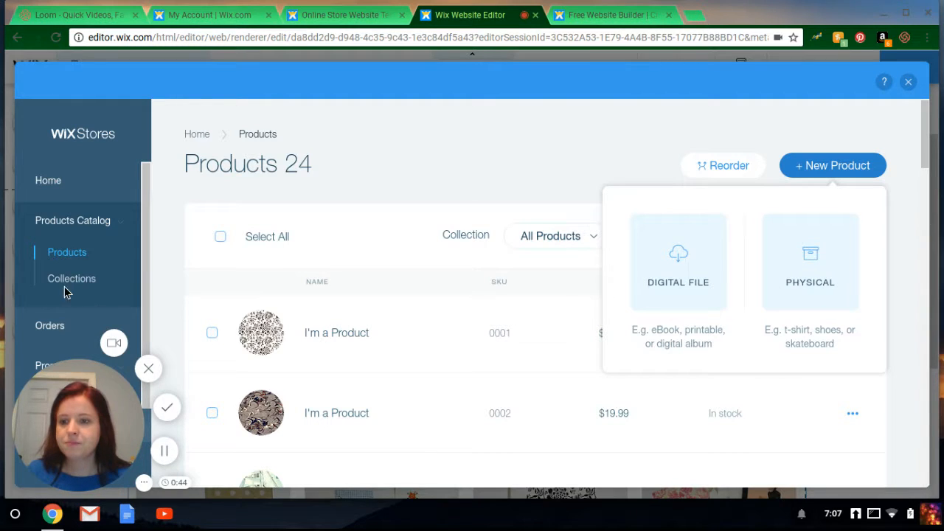
pyautogui.click(53, 328)
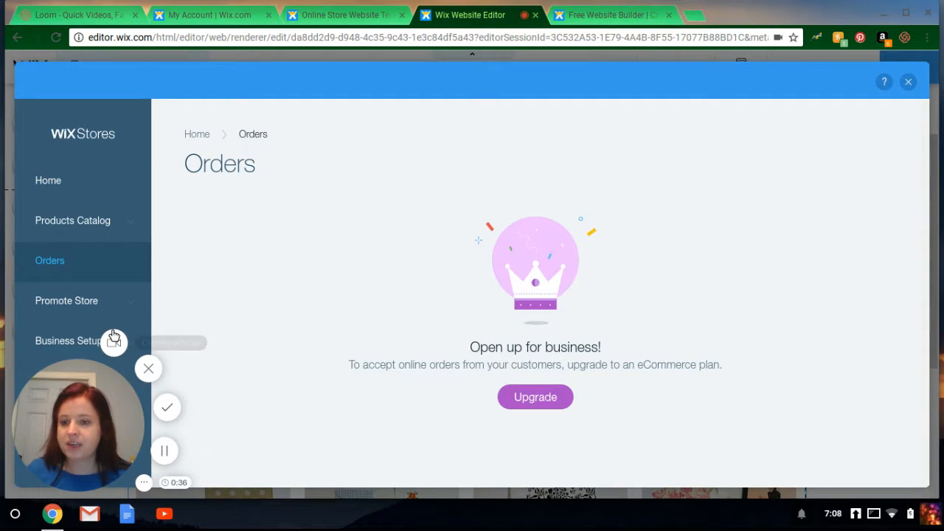
# Step: Open the store's Business Setup and enter the boutique's official business name in its basic info
pyautogui.click(76, 348)
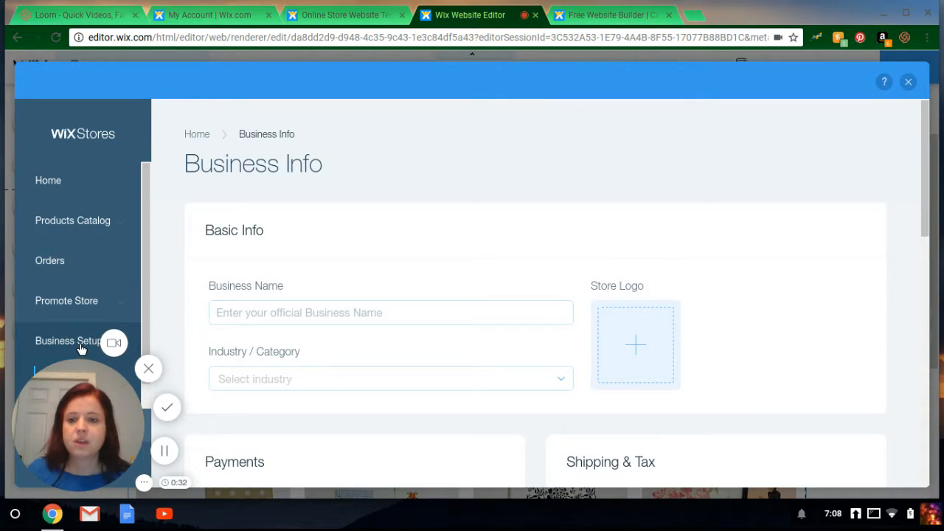
pyautogui.click(231, 322)
pyautogui.write('Chri')
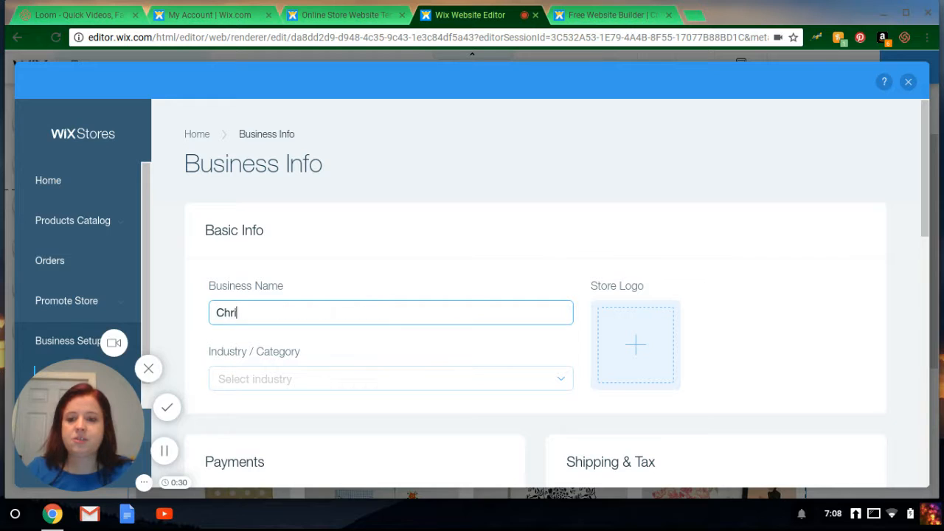
pyautogui.write("stina's Boutique")
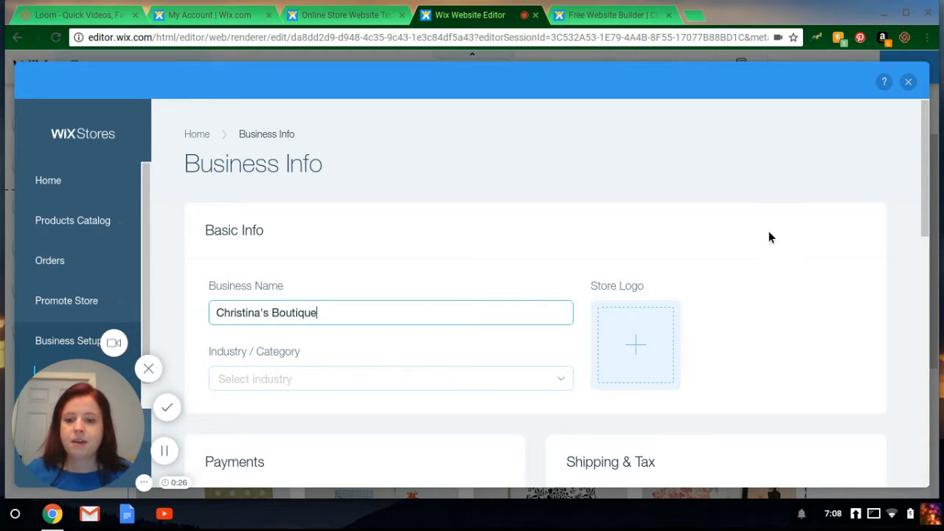
# Step: Open the store's payment setup from the business info and examine the payment methods that can be connected
pyautogui.moveTo(926, 214); pyautogui.dragTo(928, 304)
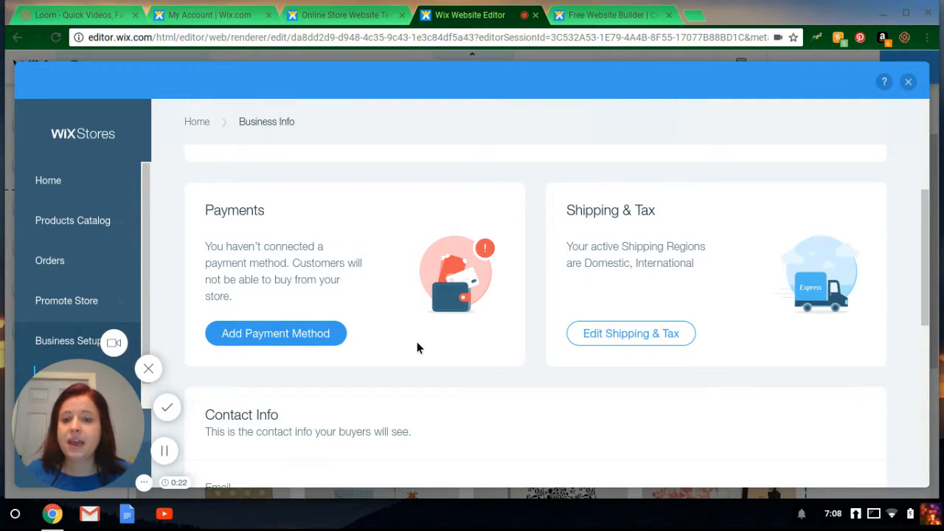
pyautogui.click(306, 345)
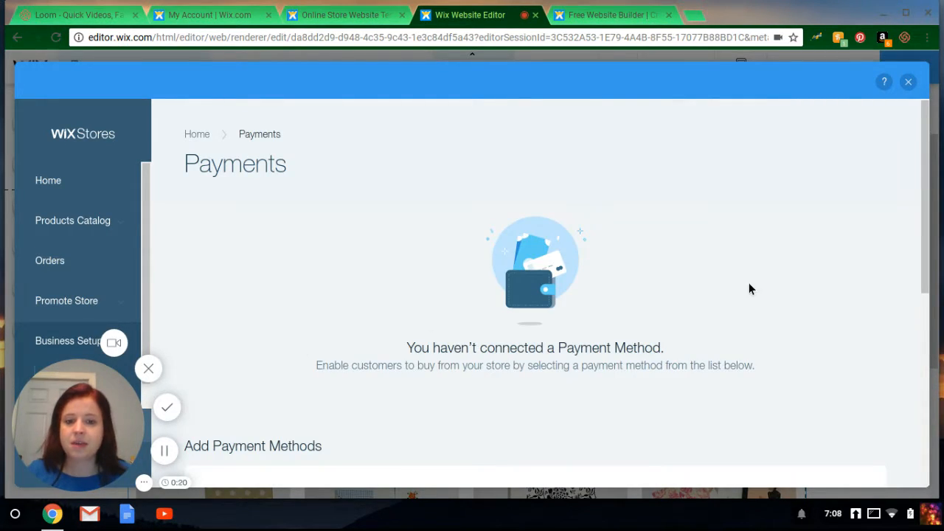
pyautogui.moveTo(927, 253); pyautogui.dragTo(931, 404)
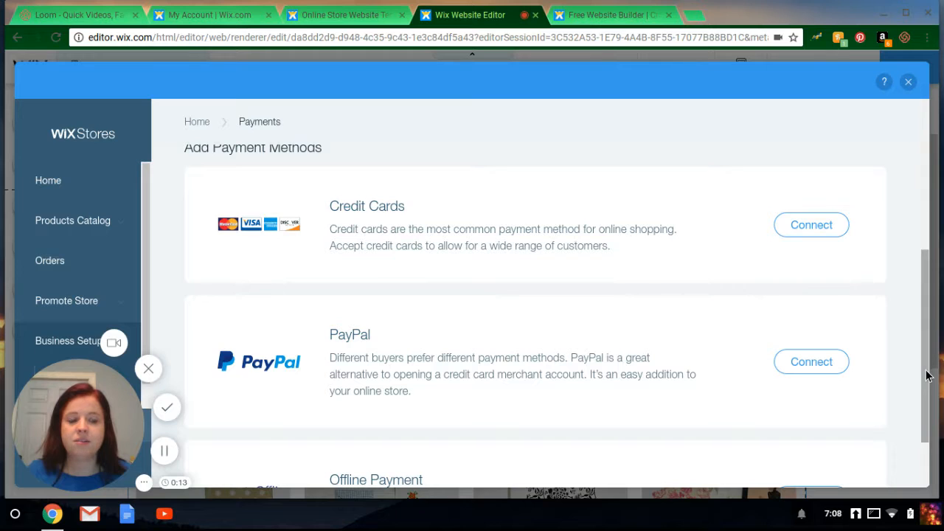
pyautogui.scroll(-1, 926, 384)
pyautogui.moveTo(926, 384); pyautogui.dragTo(931, 435)
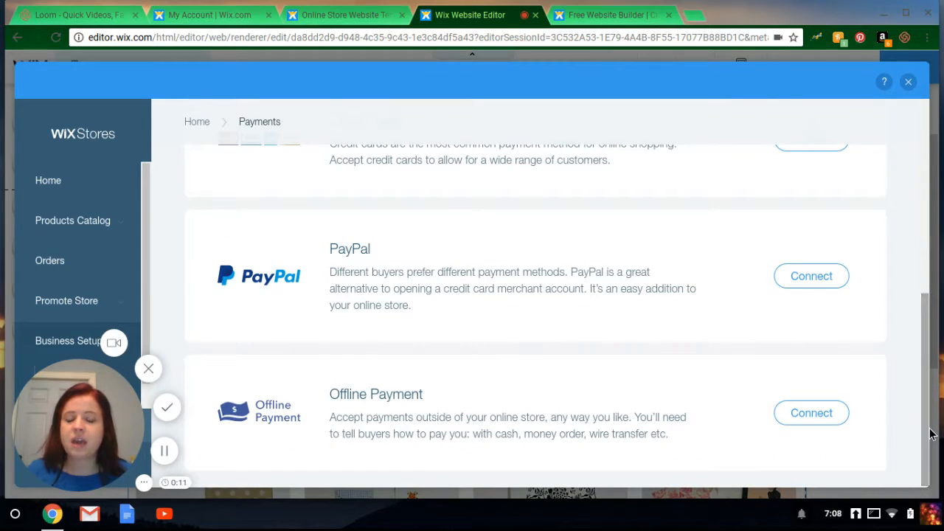